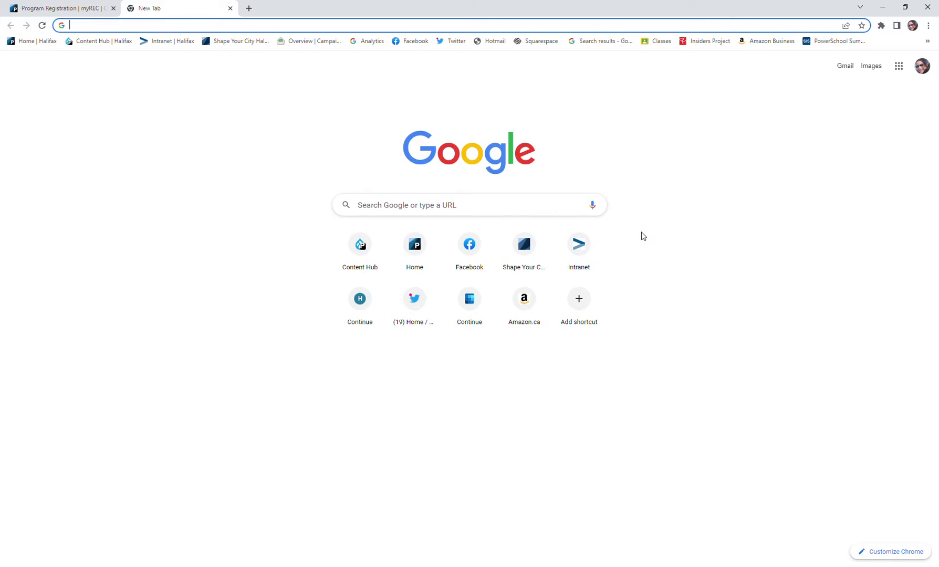
- Google 'myrec' and open the Halifax 'Program Registration | myREC' result
left_click(478, 210)
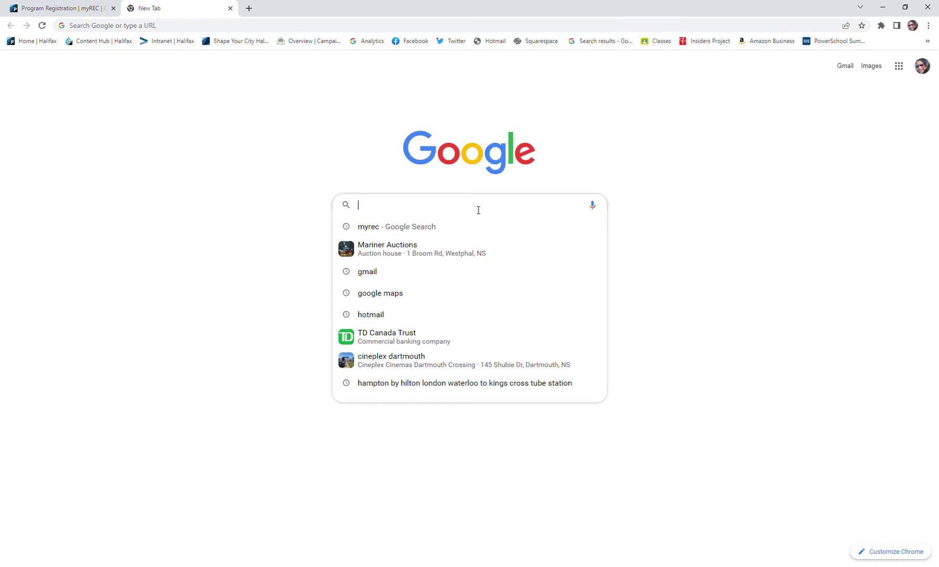
type("myrec")
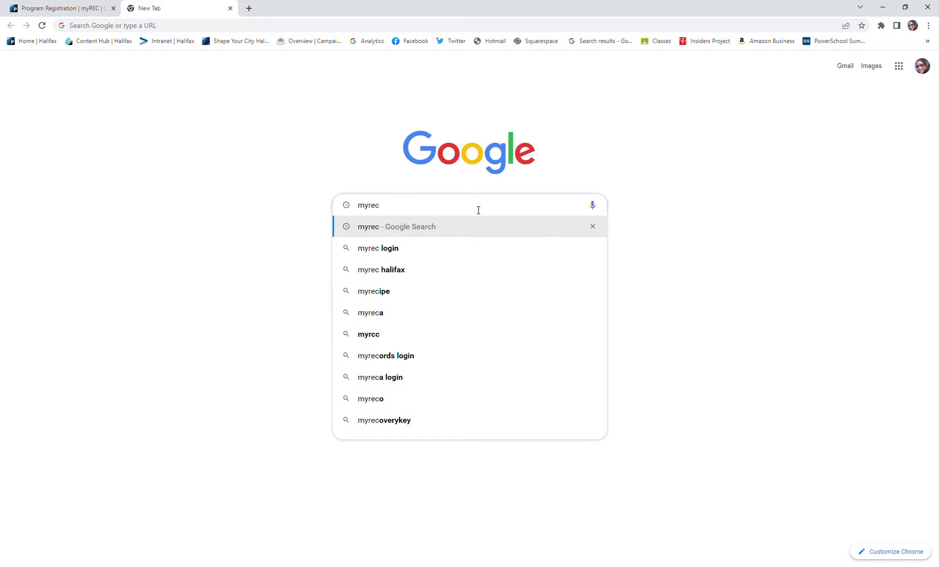
key("Return")
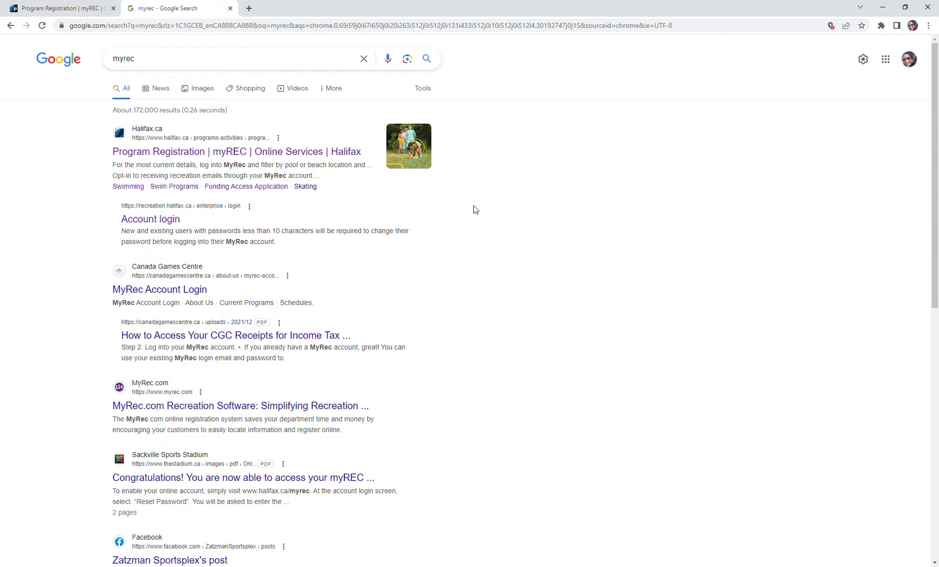
left_click(184, 154)
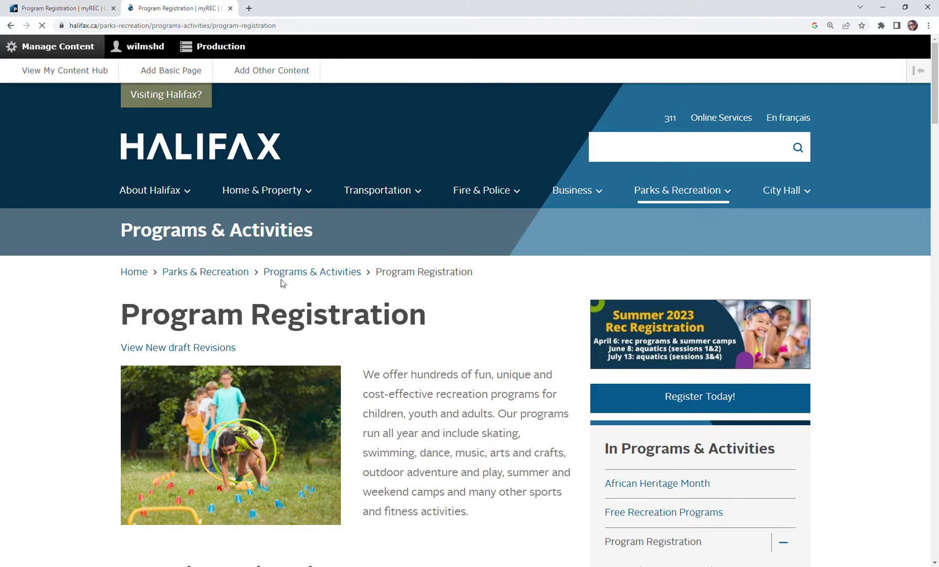
- Follow 'Login or Create a new Account' under How to Register and log in with the account credentials
scroll(282, 285, "down", 1)
scroll(281, 285, "down", 12)
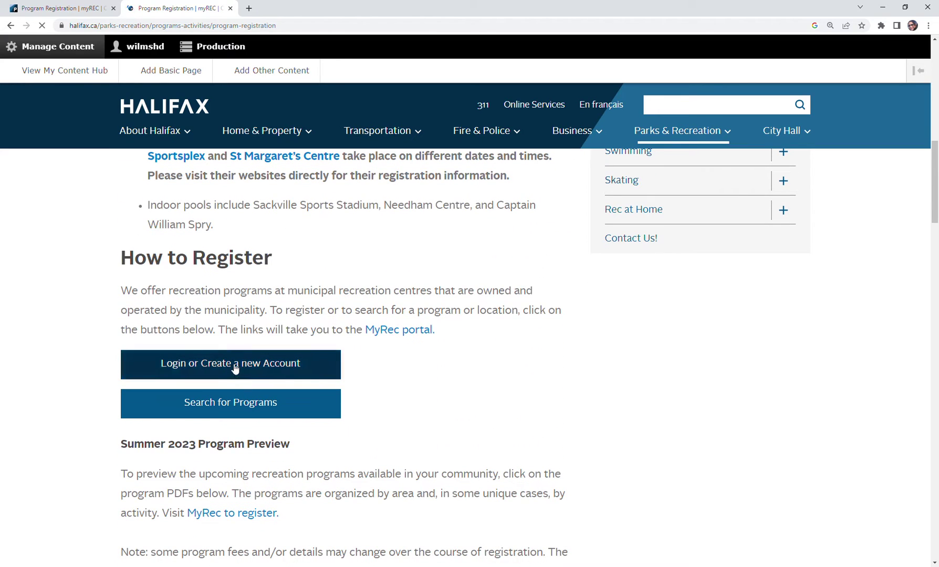
left_click(233, 368)
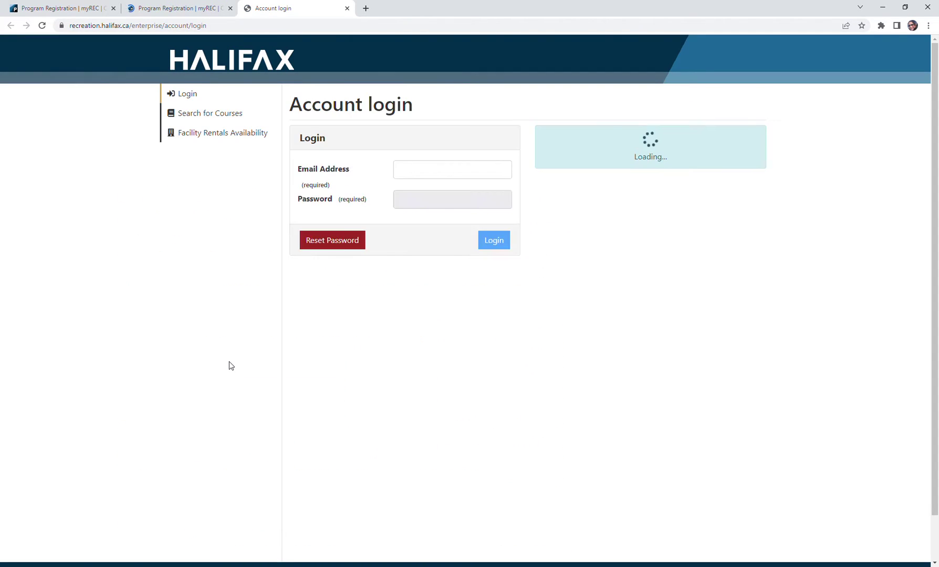
scroll(592, 370, "down", 2)
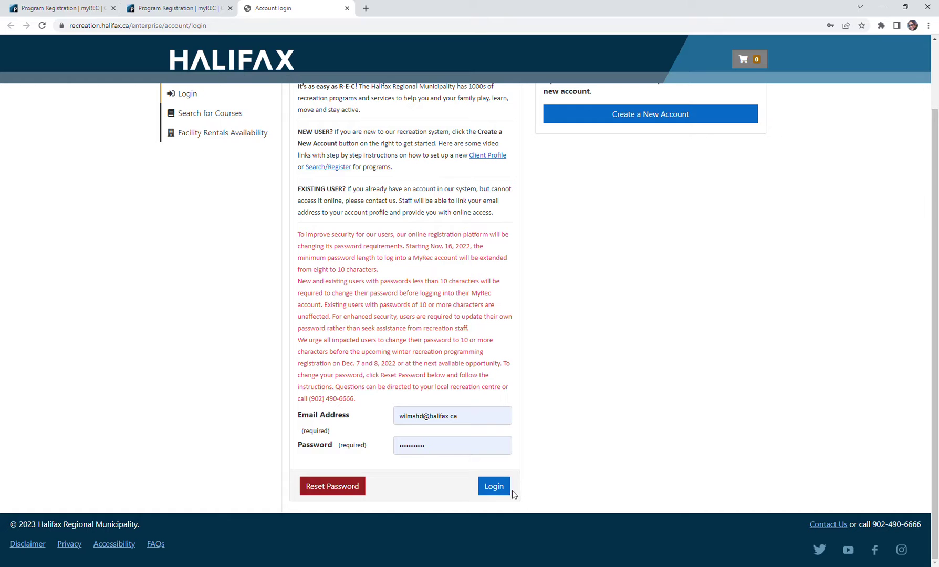
left_click(495, 488)
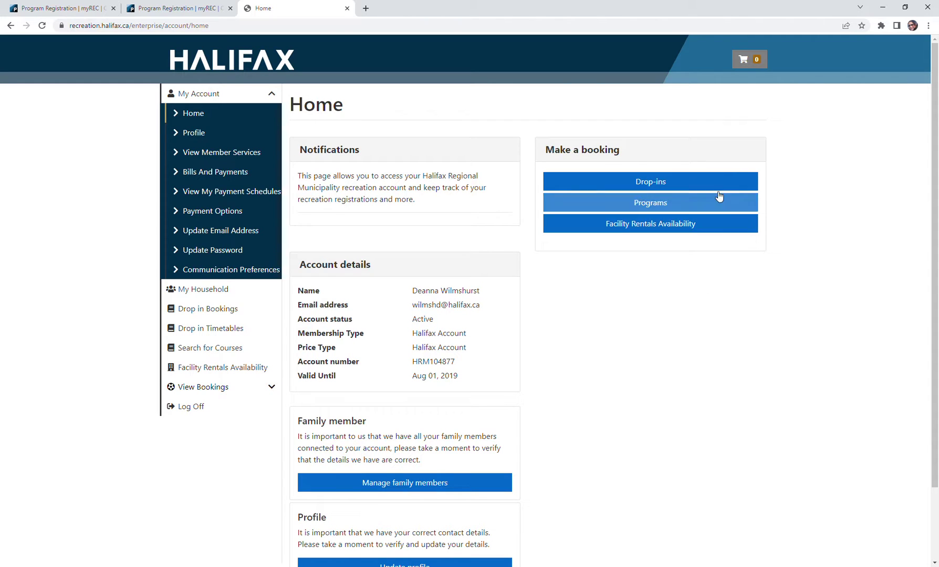
- Choose Programs under Make a booking to reach the Program search page
left_click(652, 204)
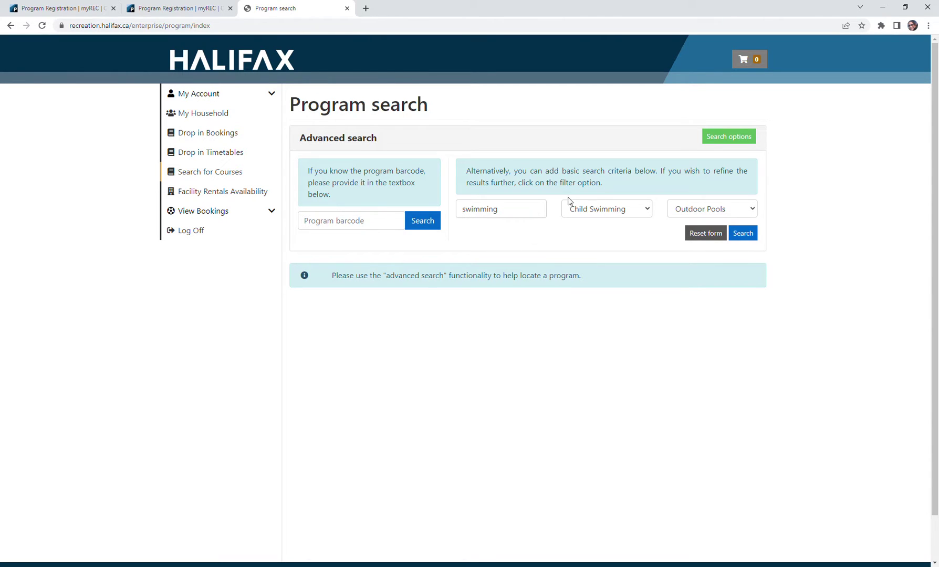
- Reset the form and search 'swimming' under Child Swimming with sub-category Outdoor Pools
left_click(711, 238)
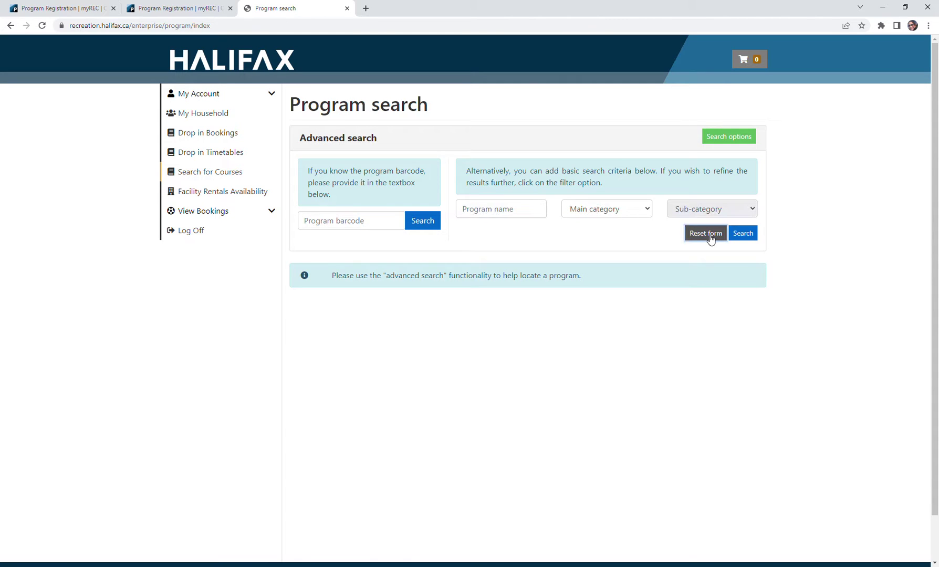
left_click(534, 214)
type("sw")
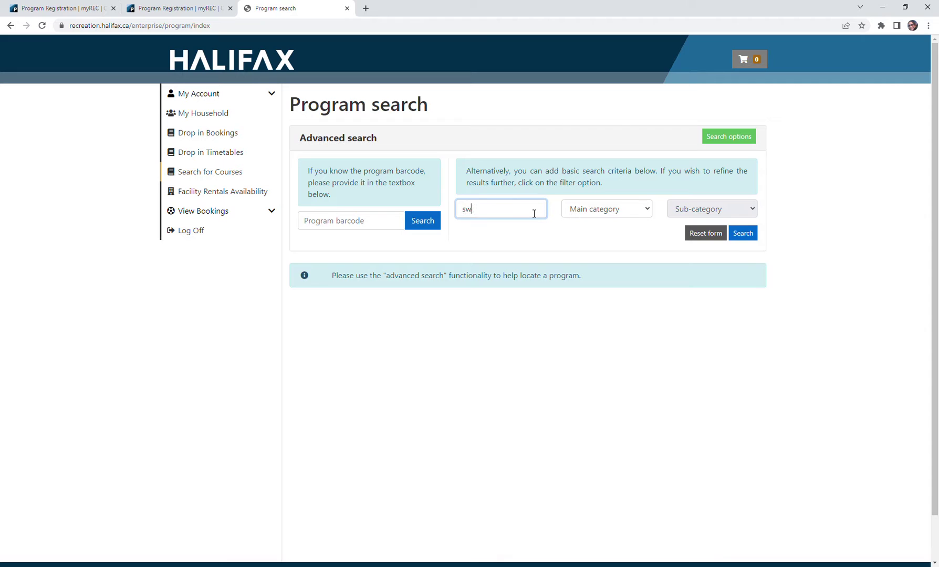
type("imming")
left_click(641, 209)
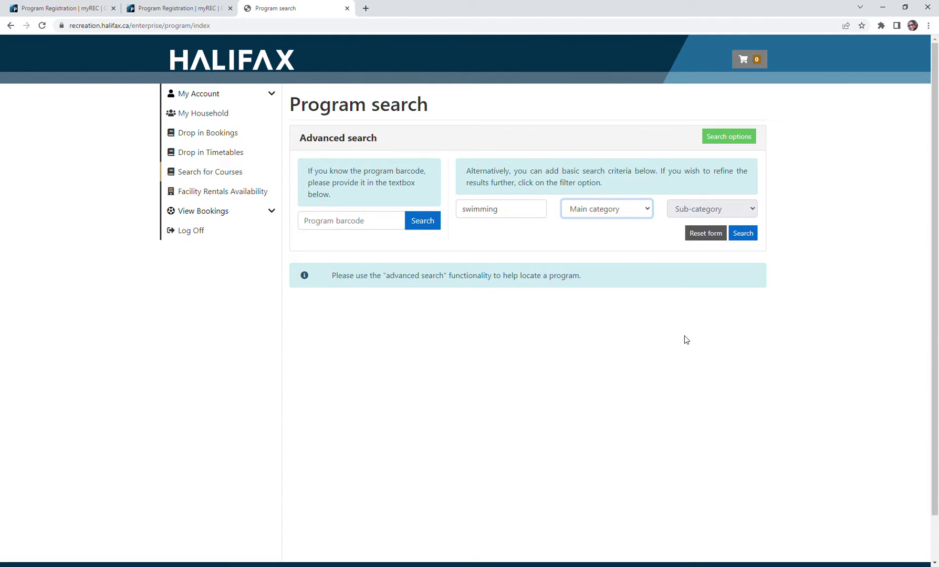
left_click(612, 256)
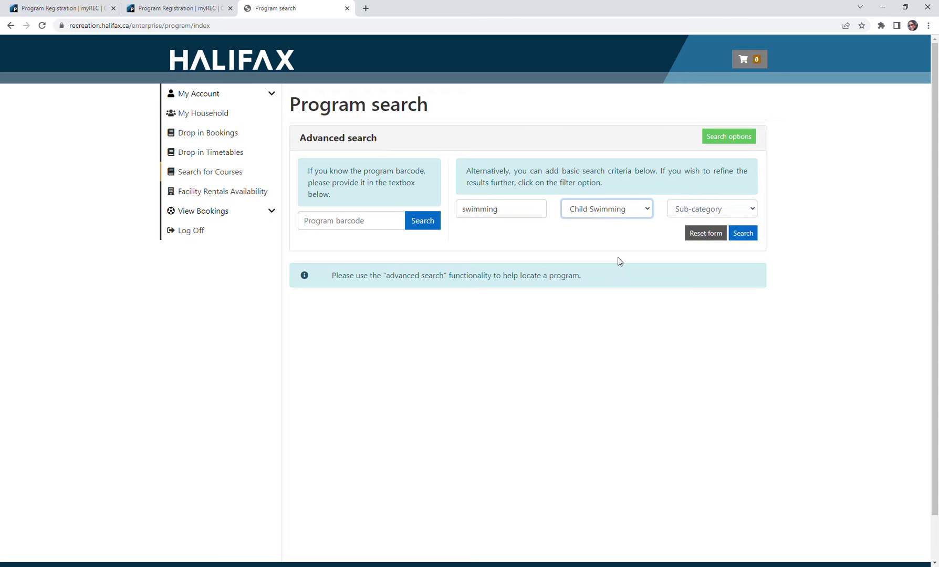
left_click(752, 210)
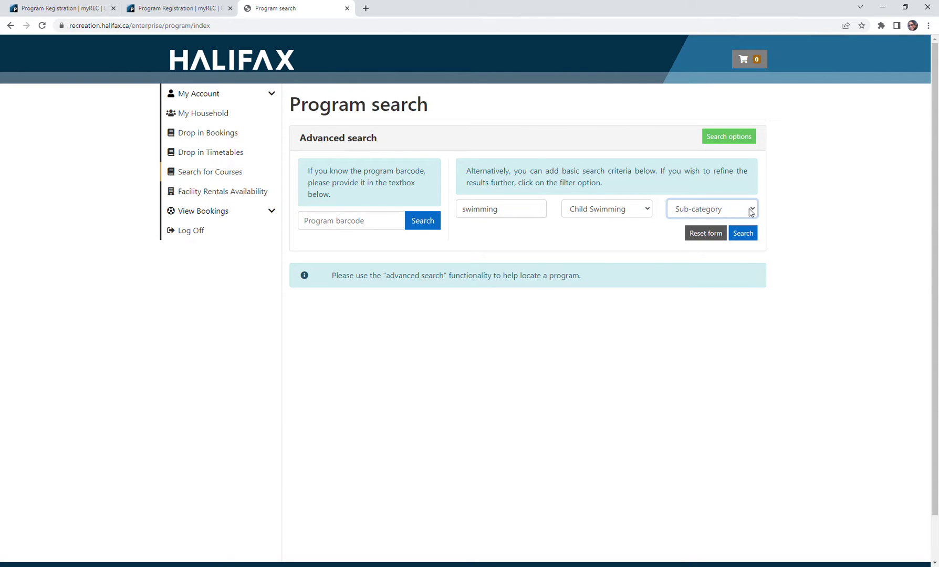
left_click(732, 281)
left_click(744, 234)
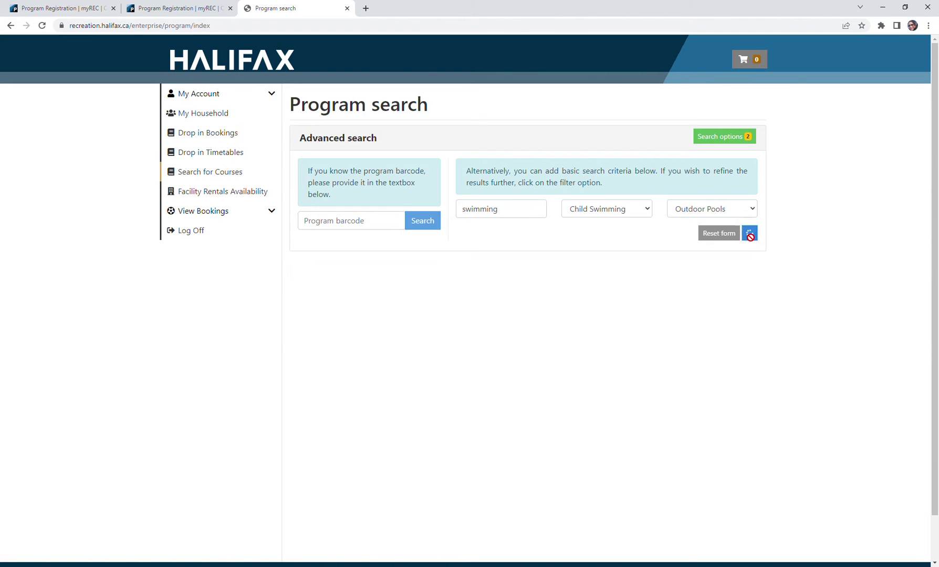
- Browse the results, including Junior Guard at ColeHbr Outdoor Pool and Preschool 1 at Bedford Pool
scroll(745, 239, "down", 1)
scroll(745, 239, "down", 2)
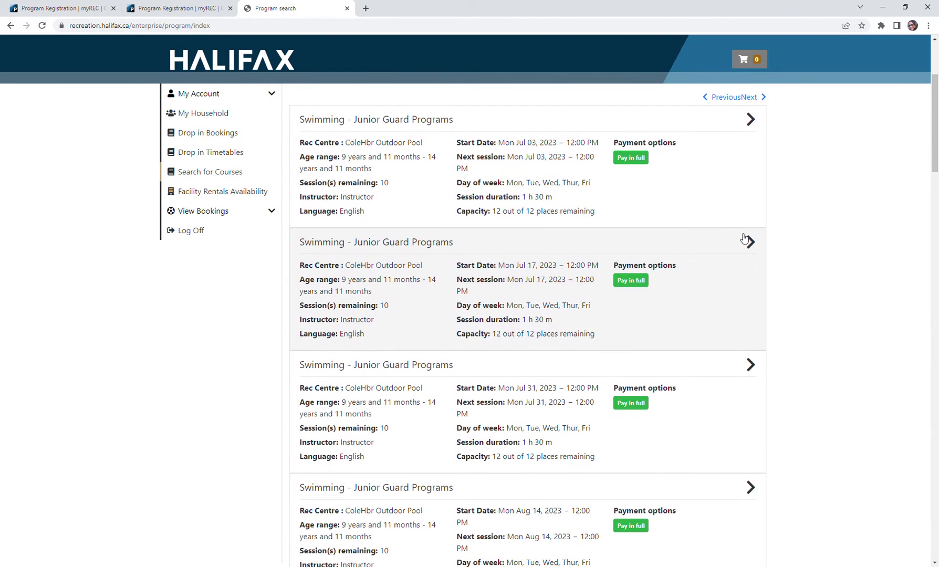
scroll(735, 235, "down", 8)
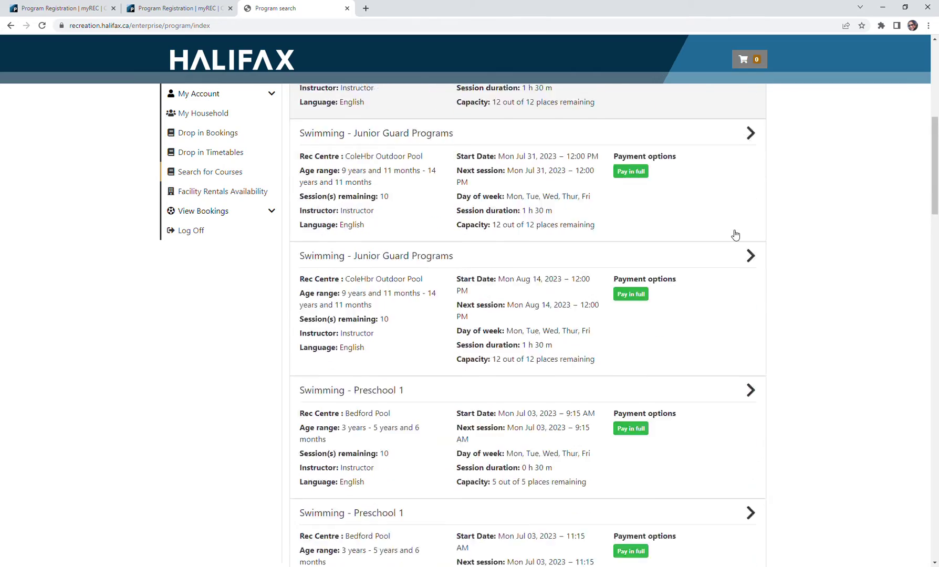
scroll(733, 235, "down", 12)
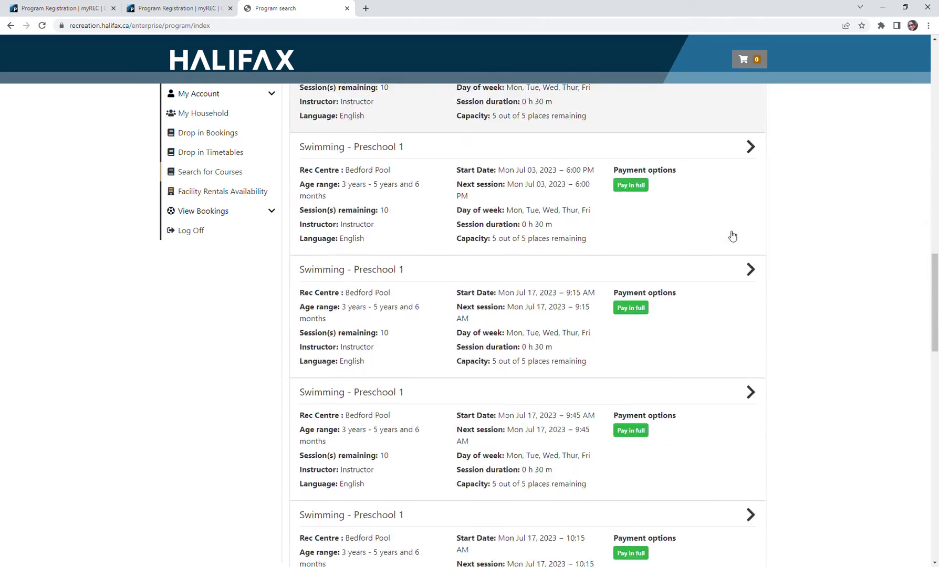
scroll(733, 236, "down", 7)
scroll(730, 238, "up", 11)
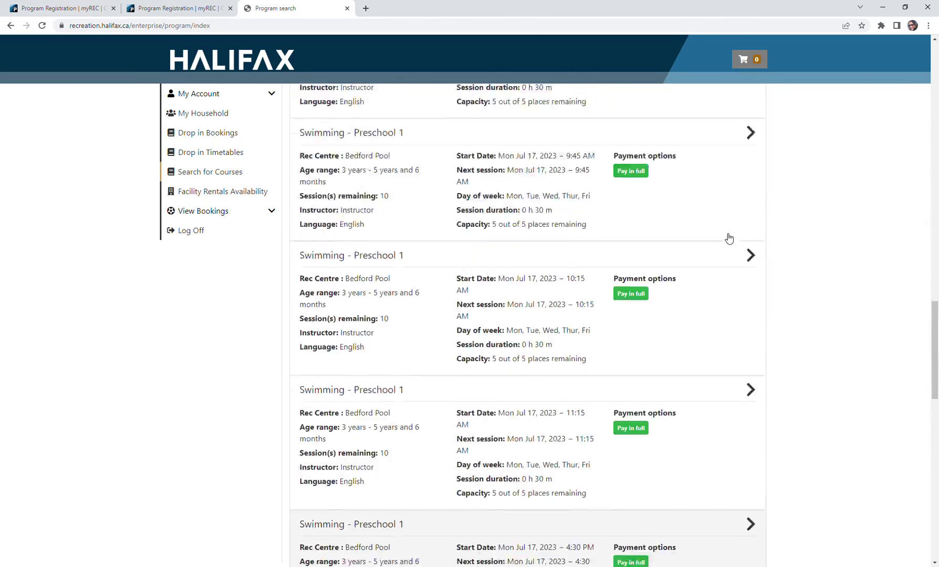
scroll(729, 240, "up", 20)
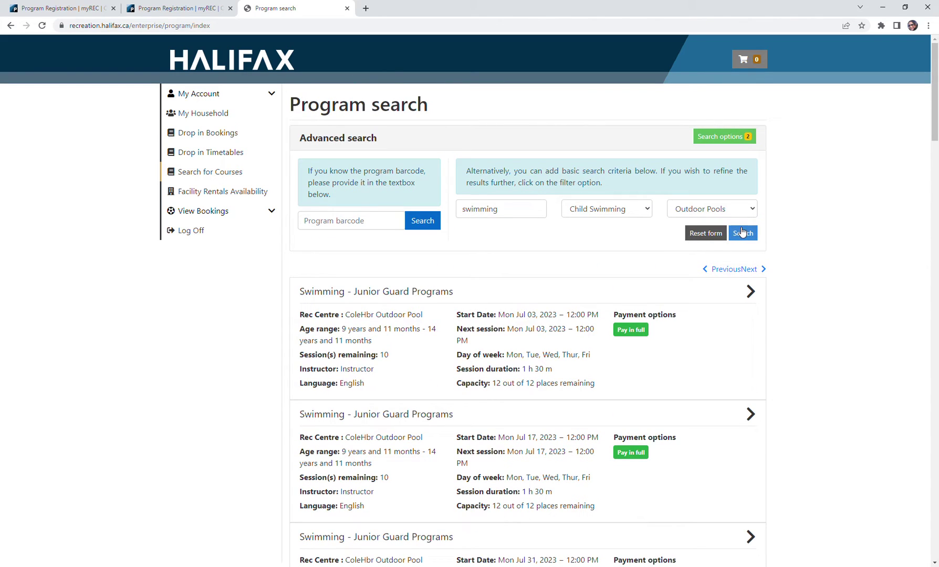
- Add an age filter of 3 years in Search options and rerun the search
left_click(723, 138)
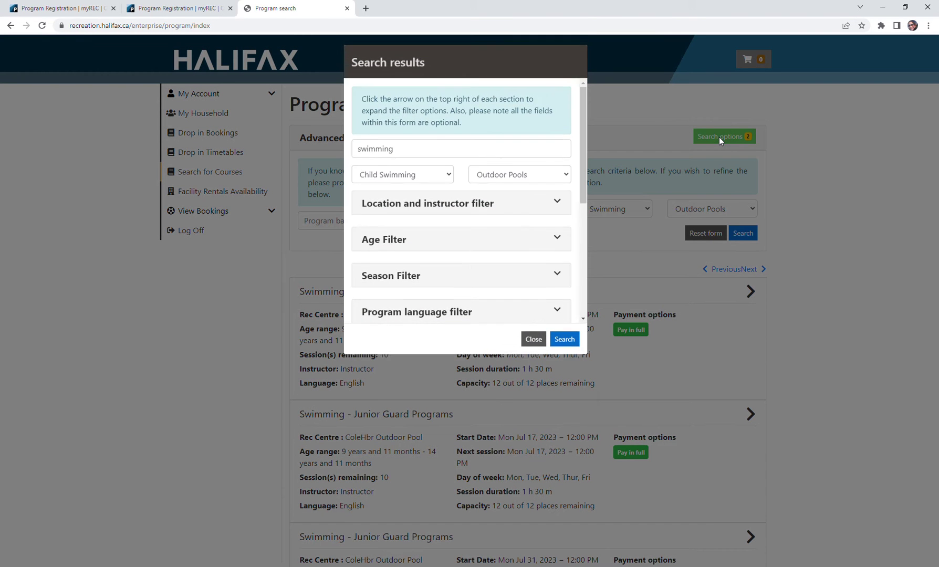
left_click(559, 244)
left_click(426, 273)
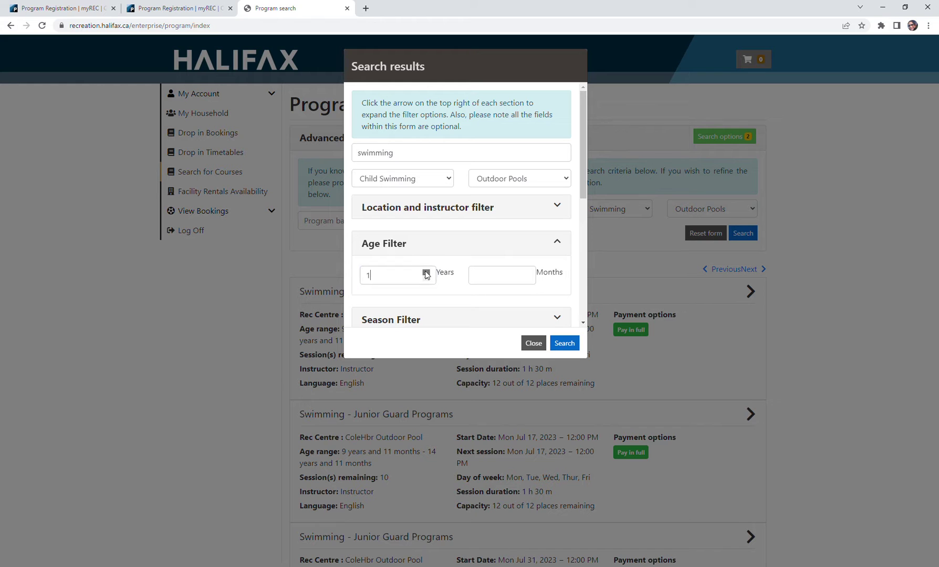
left_click(564, 343)
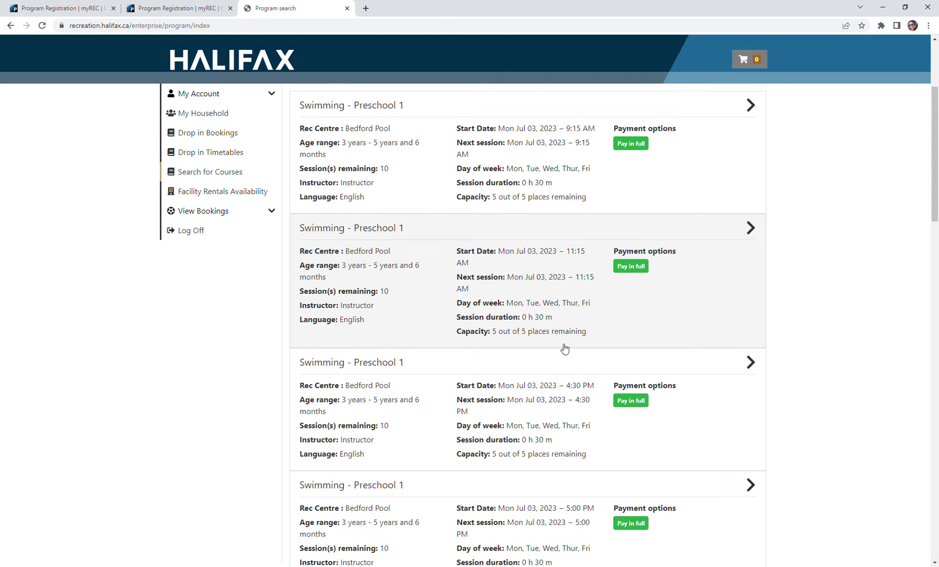
- Open the 4:30 PM Swimming - Preschool 1 session at Bedford Pool ($61.30, Jul 03–14)
scroll(515, 273, "down", 4)
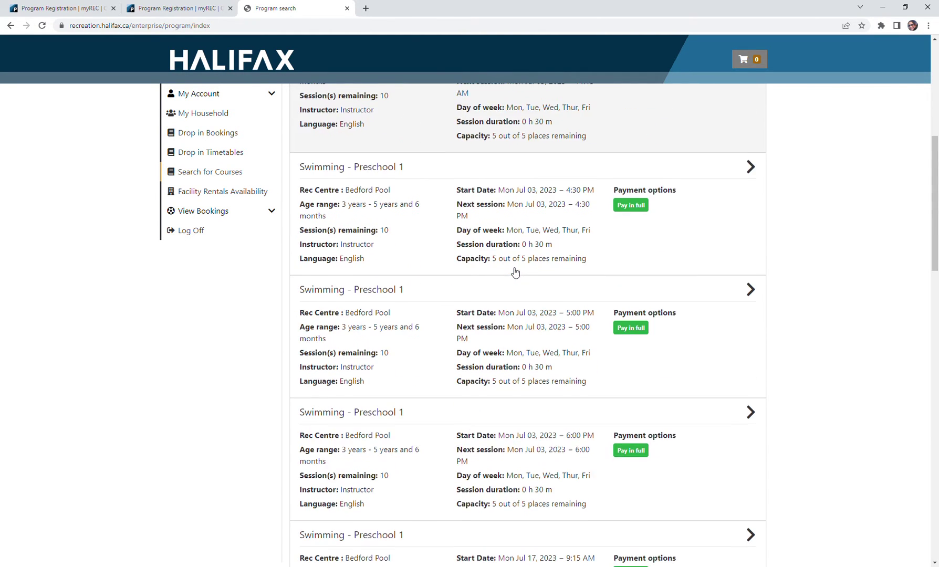
scroll(515, 272, "down", 8)
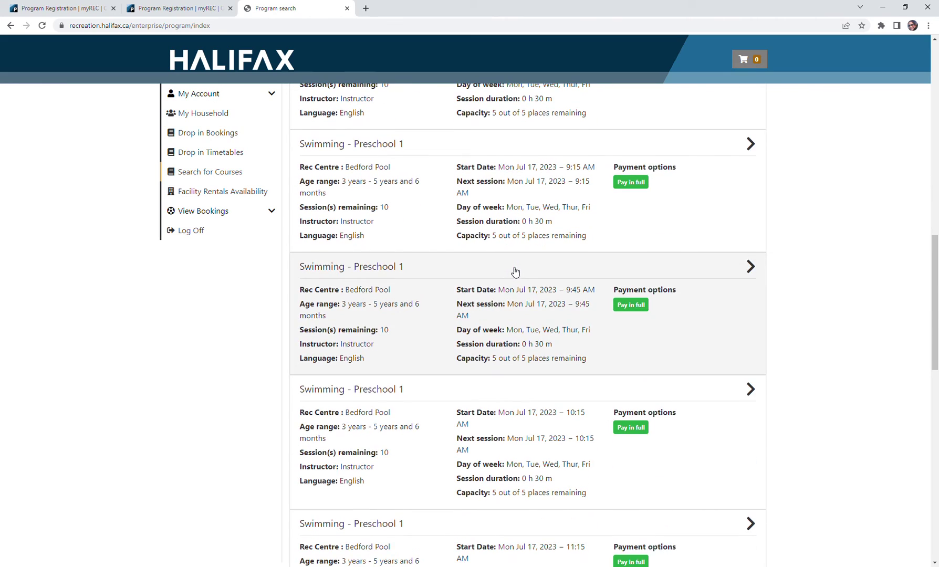
scroll(515, 271, "up", 10)
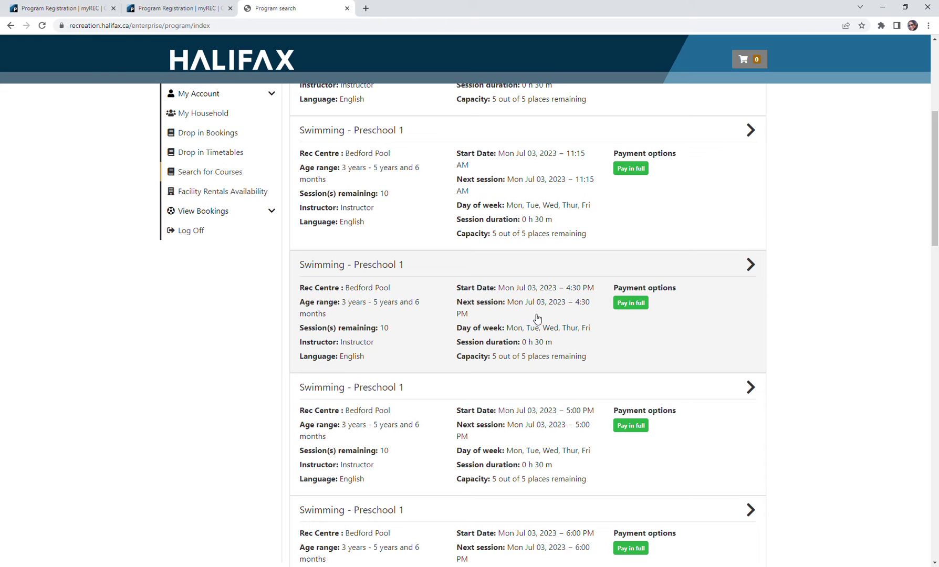
left_click(629, 304)
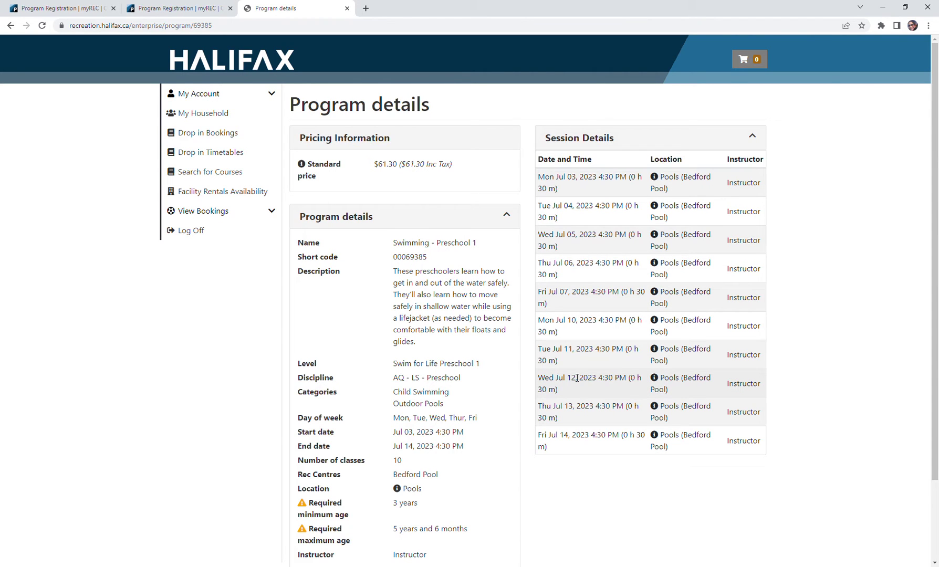
- Read the Preschool 1 program details, then go Back to programs
scroll(577, 379, "down", 3)
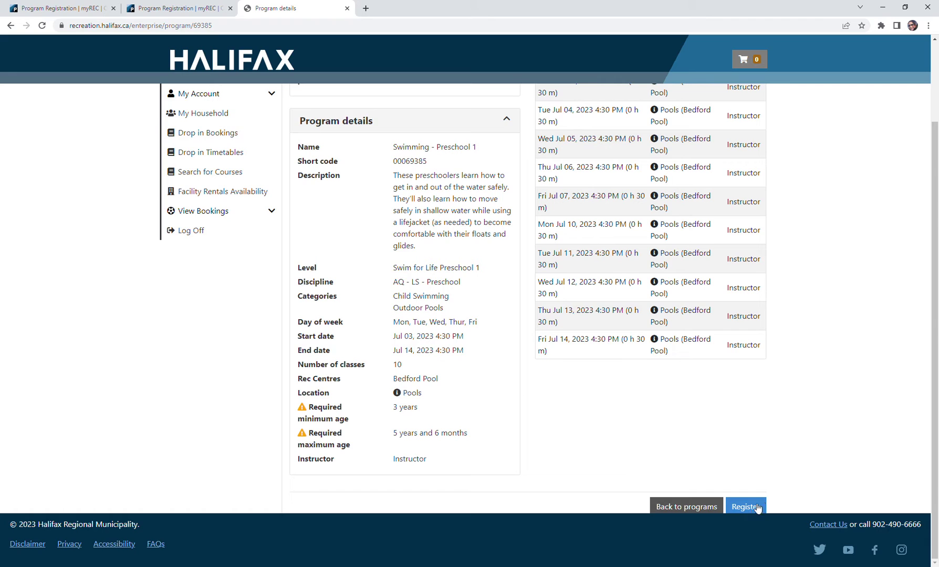
left_click(682, 508)
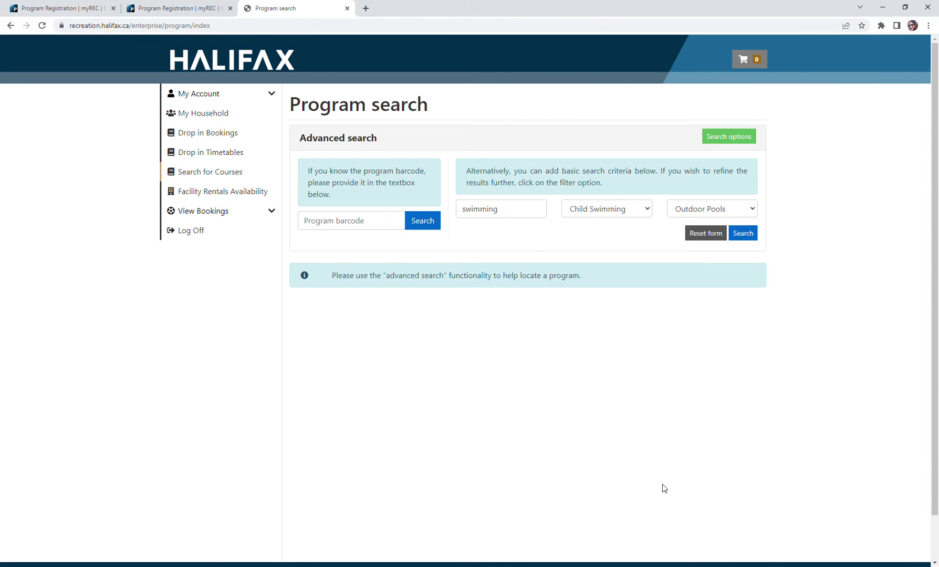
- Reset the form and enter program name 'Bronze', main category Child Swimming, sub-category Beaches
left_click(699, 234)
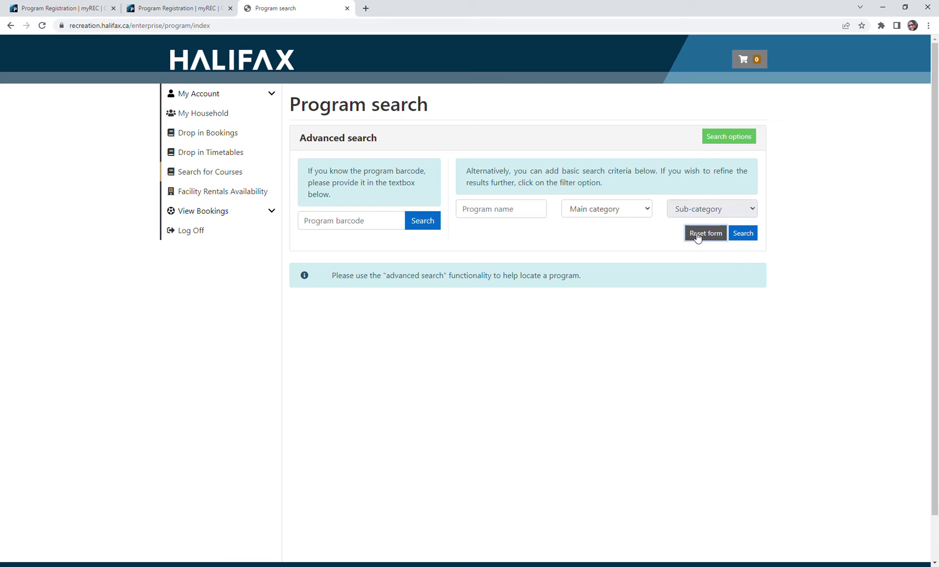
left_click(531, 213)
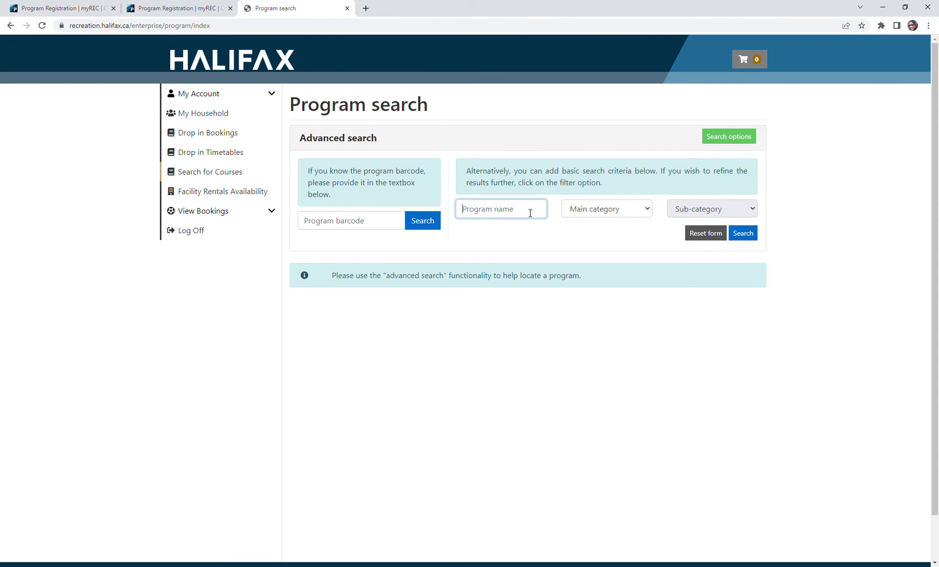
type("Bronx")
key("BackSpace")
type("zw")
key("Tab")
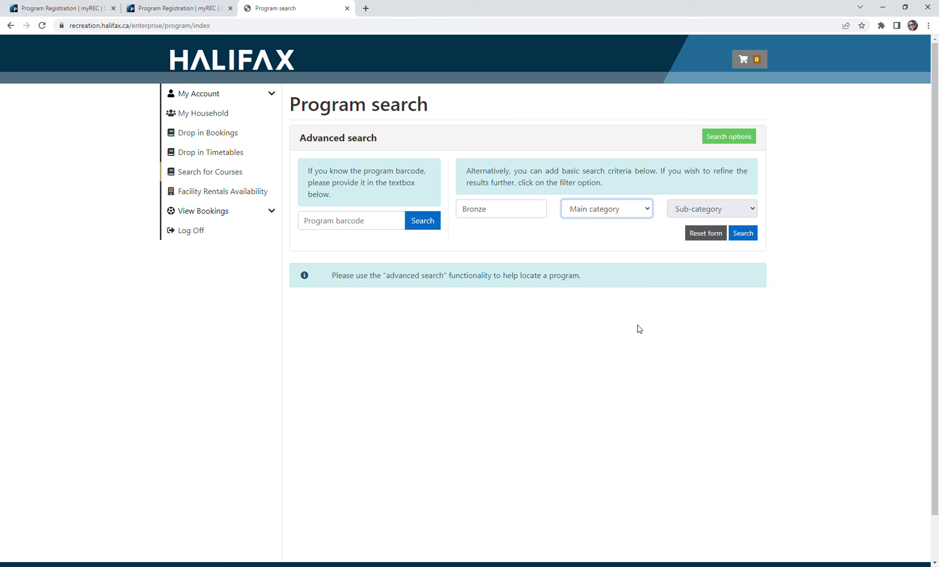
key("Down")
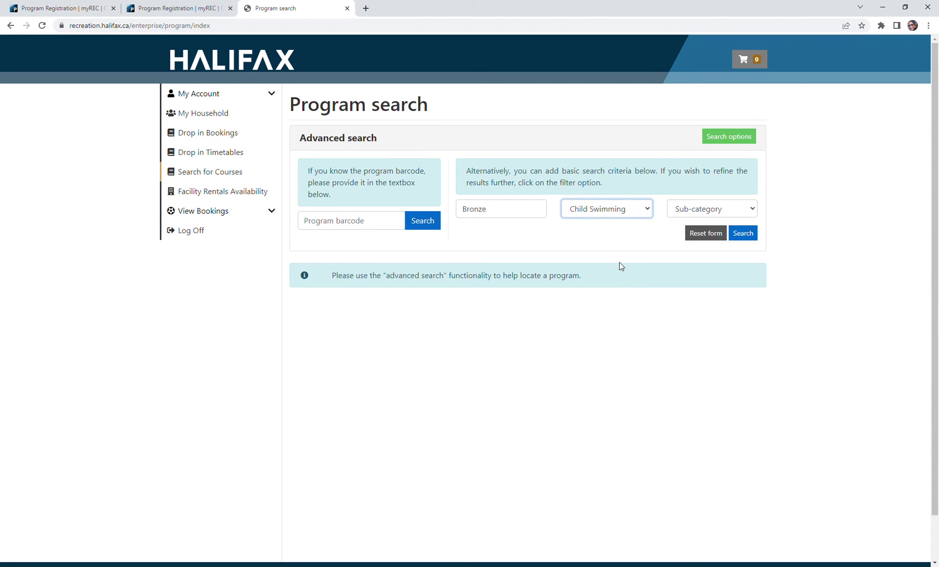
left_click(749, 210)
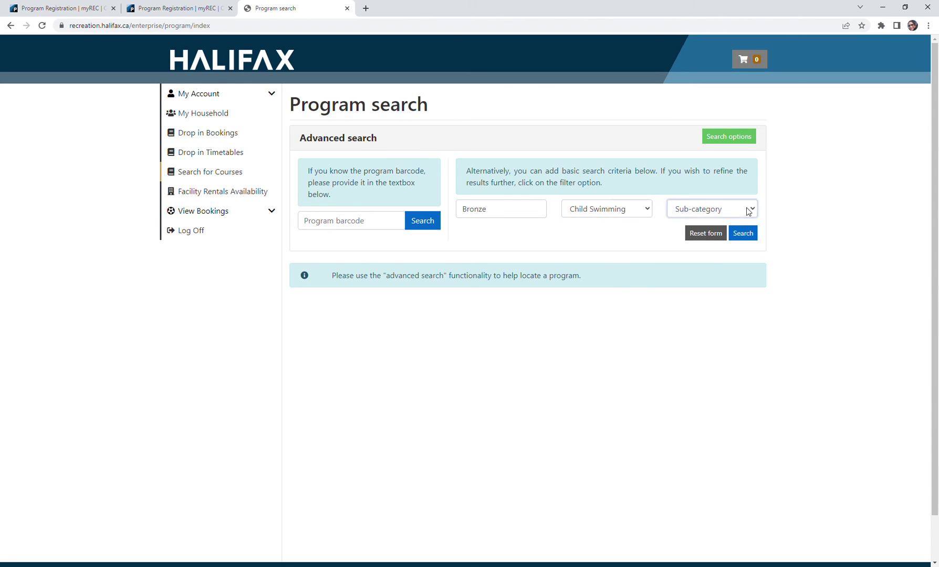
left_click(718, 234)
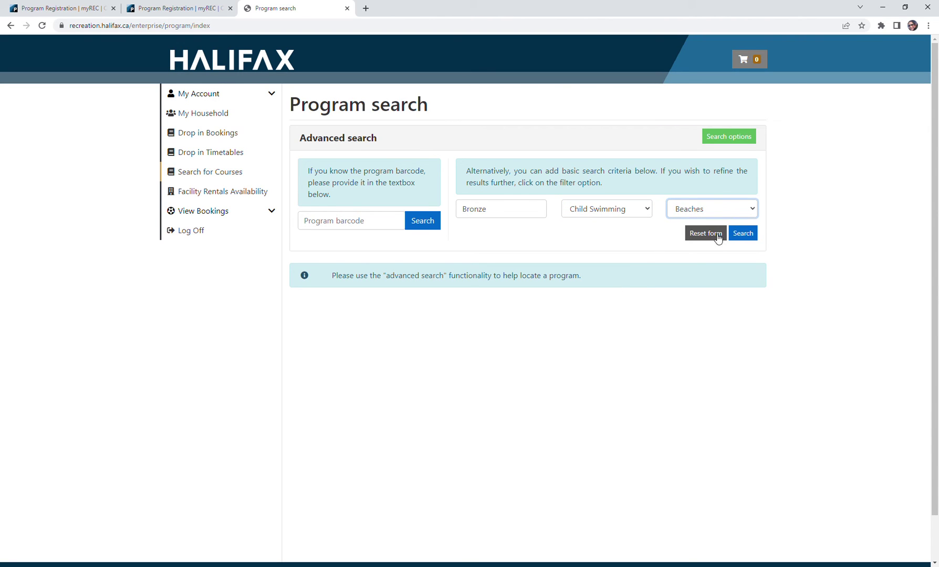
- Search, then open the free Jul 24–28 Bronze Medallion & Cross Beach session at Oakfield Beach, 10:00 AM
left_click(745, 235)
scroll(746, 235, "down", 5)
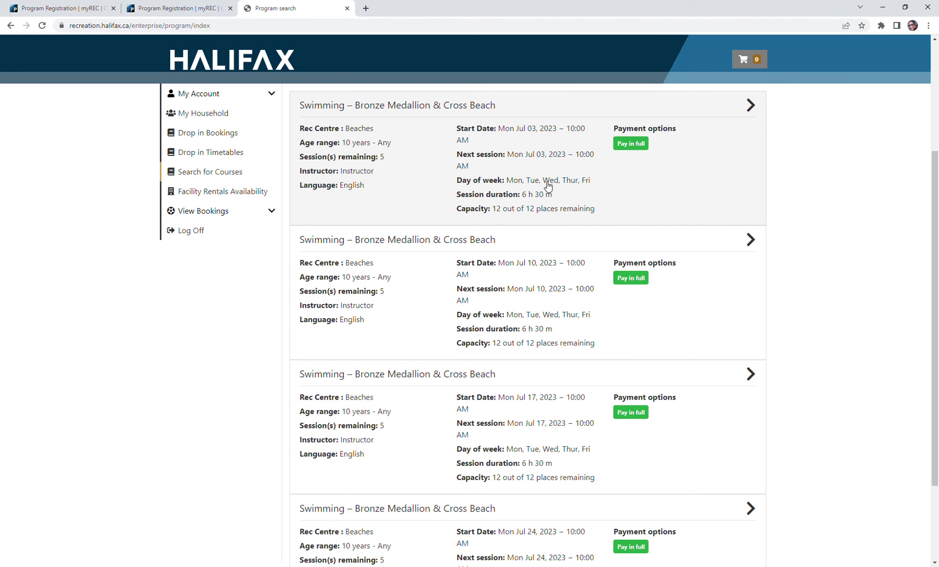
scroll(548, 186, "down", 2)
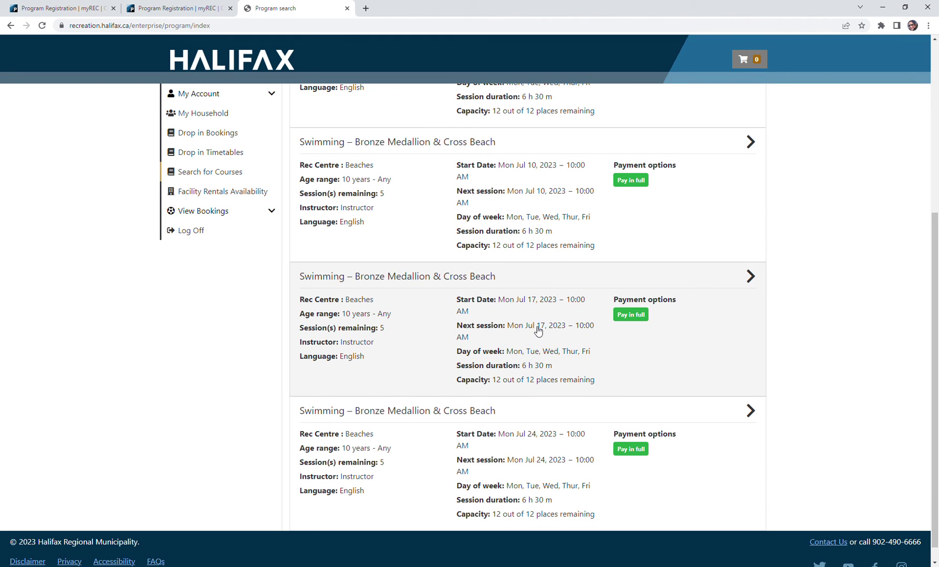
left_click(571, 470)
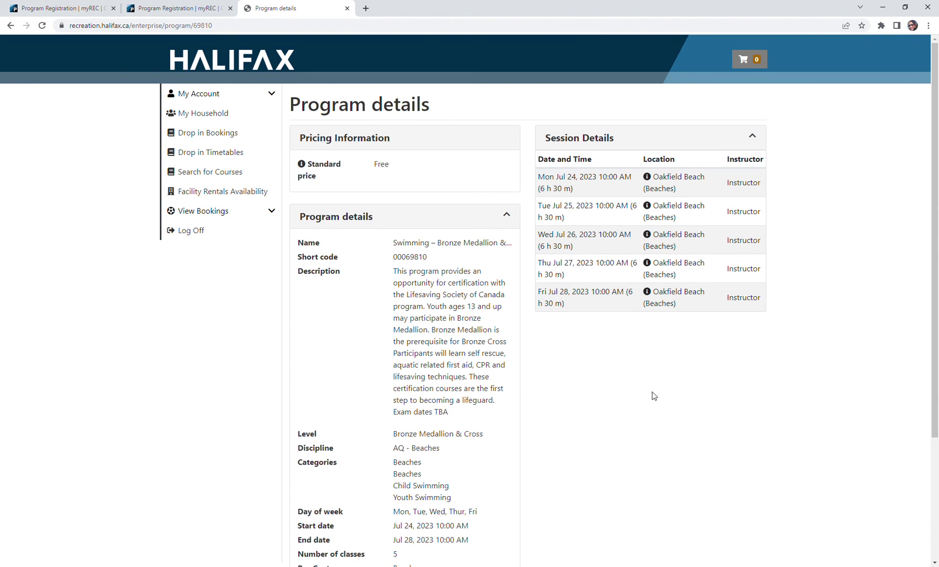
scroll(652, 395, "down", 3)
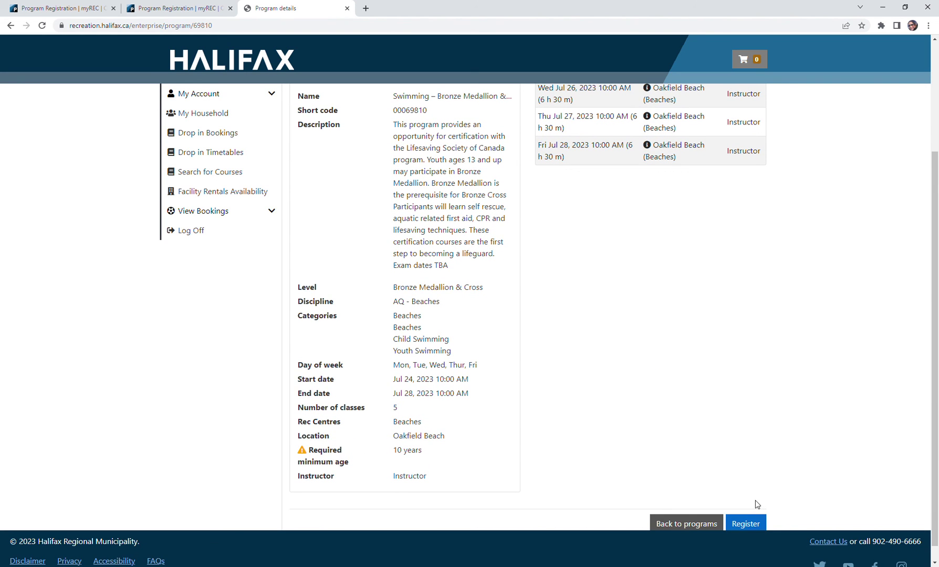
scroll(677, 323, "up", 3)
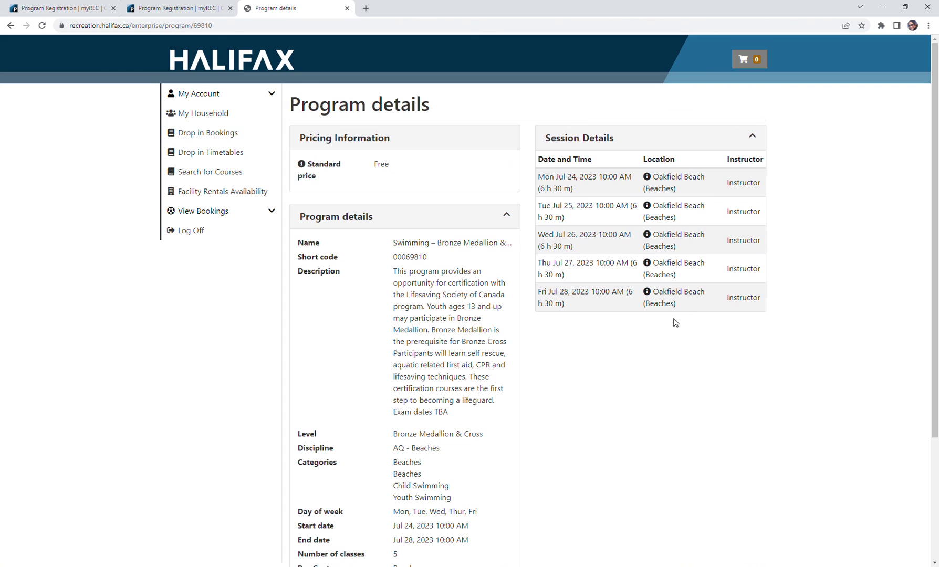